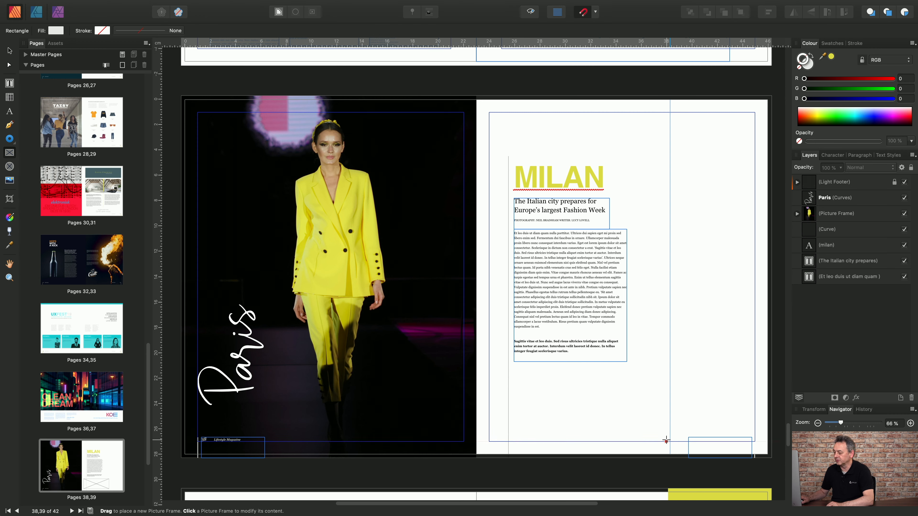
# Delete the selected object from the spread.
pyautogui.press('Delete')
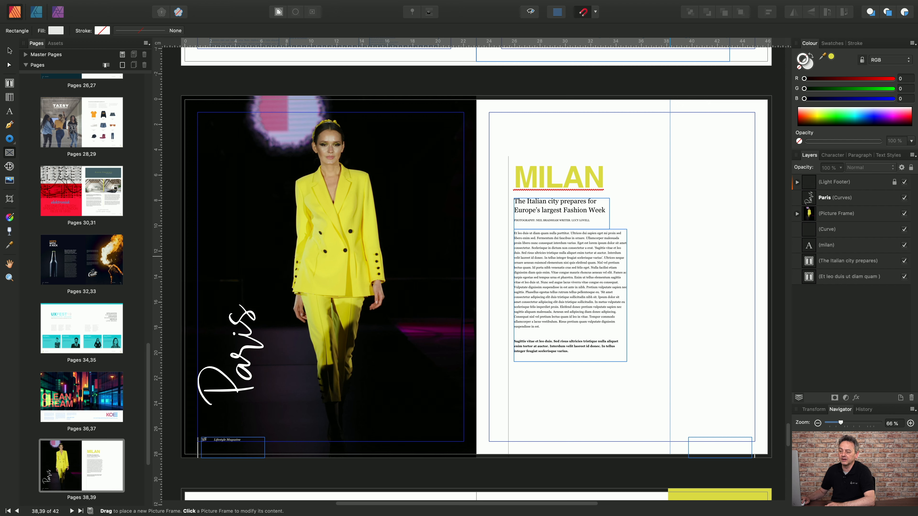
pyautogui.click(9, 166)
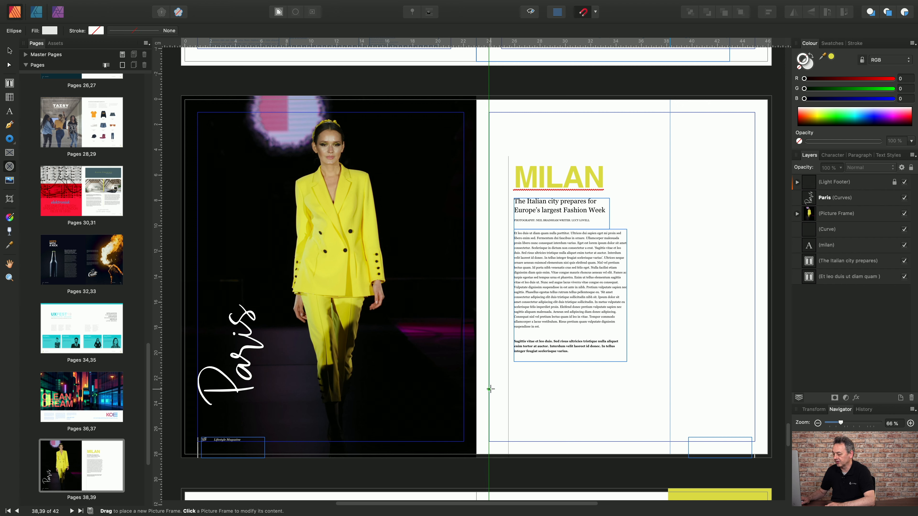
pyautogui.moveTo(490, 389); pyautogui.dragTo(668, 442)
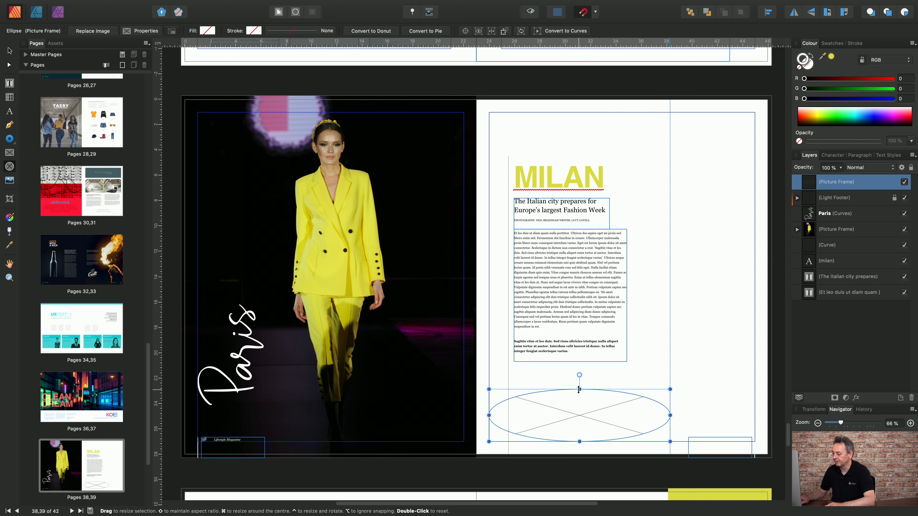
pyautogui.moveTo(579, 389); pyautogui.dragTo(580, 376)
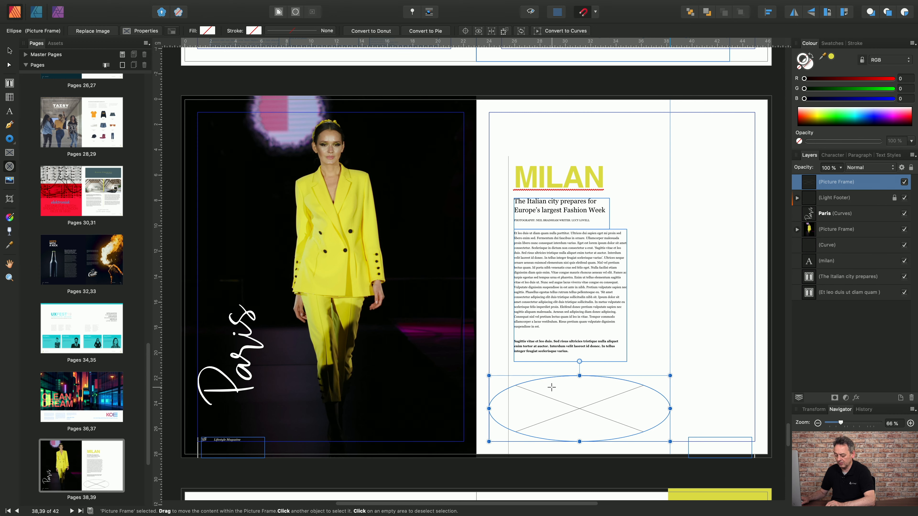
pyautogui.press('Delete')
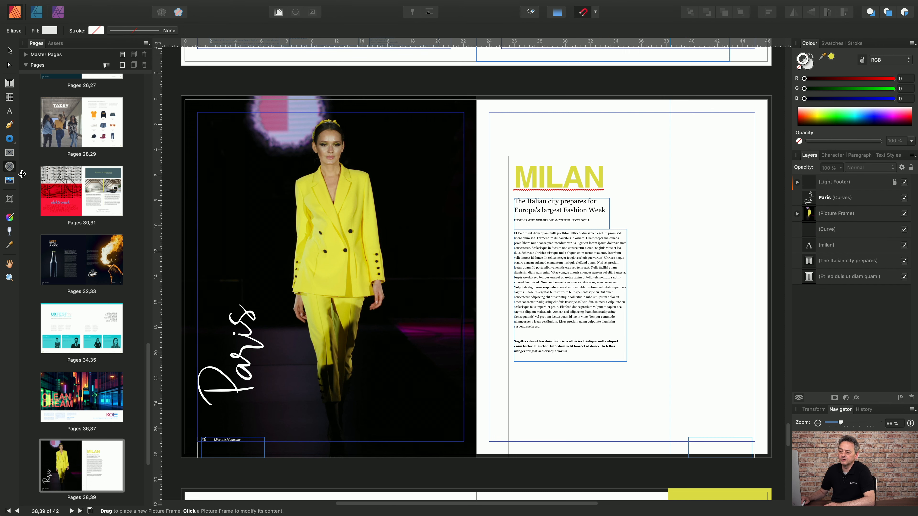
# Draw a rectangular picture frame in the bottom-right corner of the right page, covering the outer column.
pyautogui.click(9, 153)
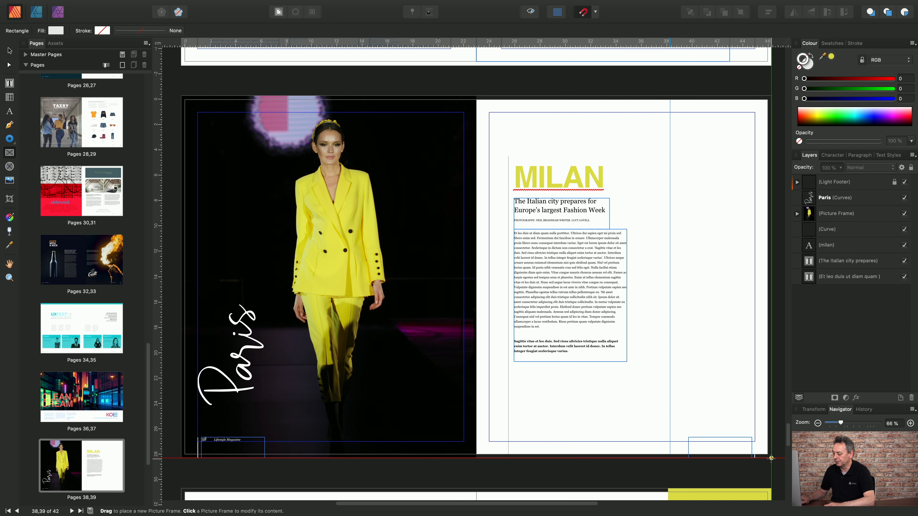
pyautogui.moveTo(770, 458); pyautogui.dragTo(682, 343)
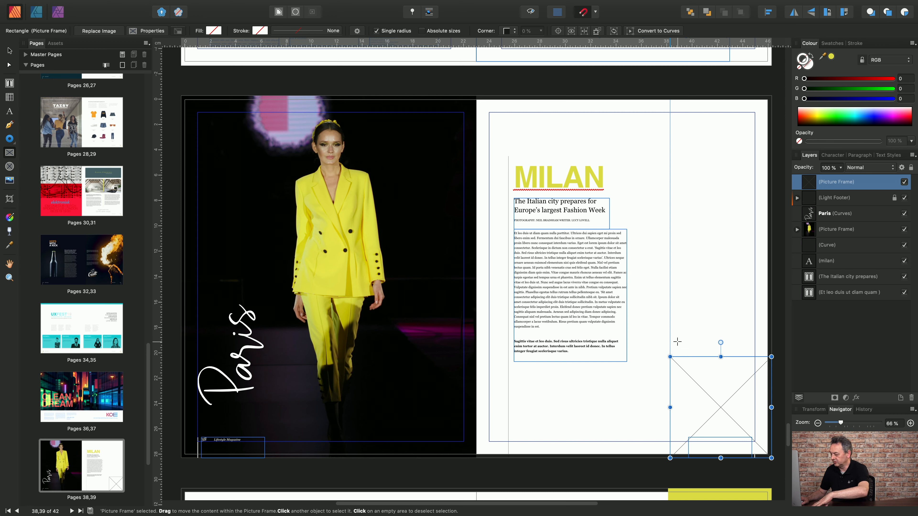
# Duplicate the frame twice, stacking each copy directly above the previous one in the outer column.
pyautogui.press('super+j')
pyautogui.press('v')
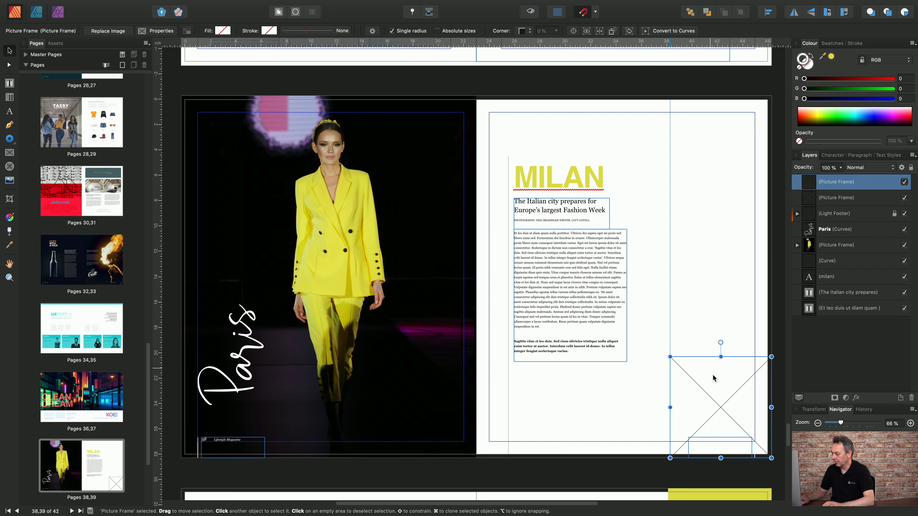
pyautogui.moveTo(713, 375); pyautogui.dragTo(717, 280)
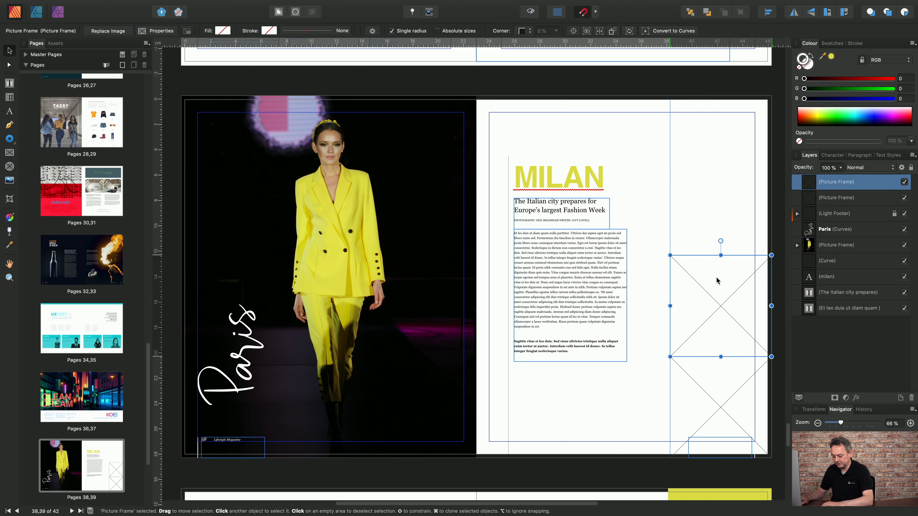
pyautogui.press('super+j')
pyautogui.moveTo(720, 303); pyautogui.dragTo(723, 200)
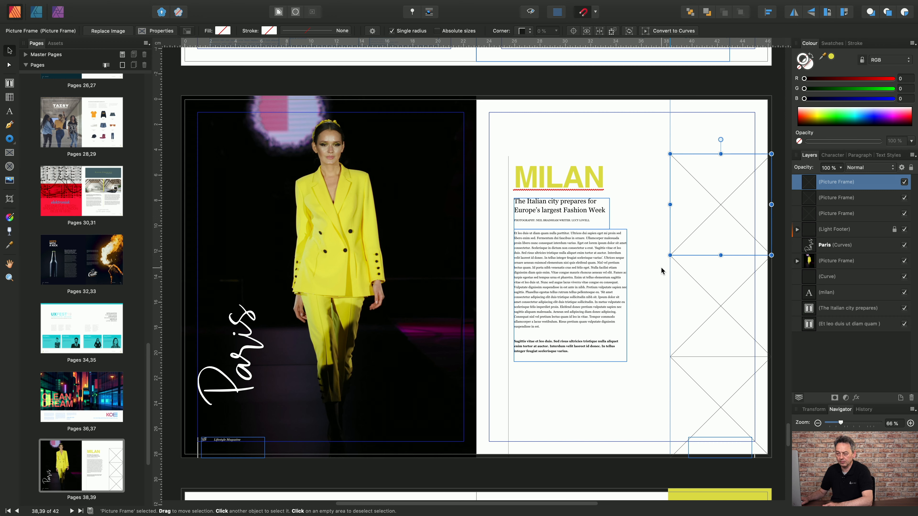
pyautogui.click(9, 167)
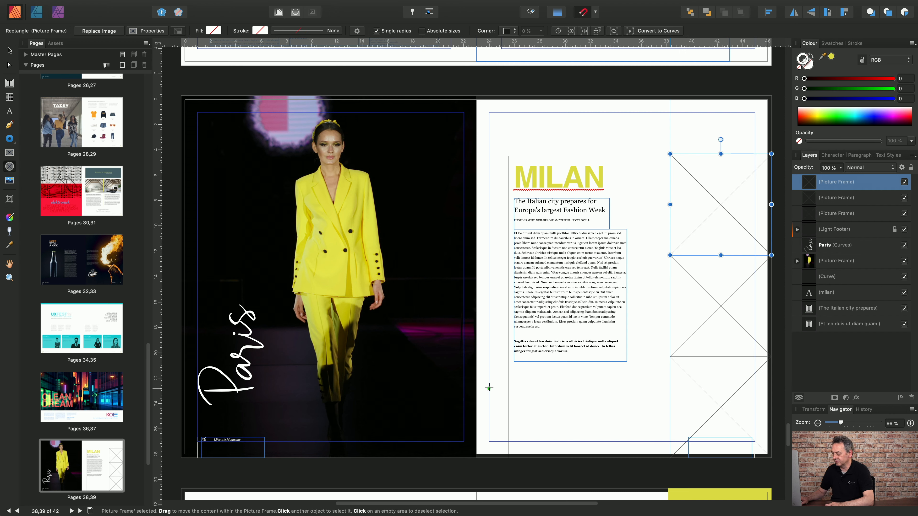
pyautogui.moveTo(544, 481); pyautogui.dragTo(401, 393)
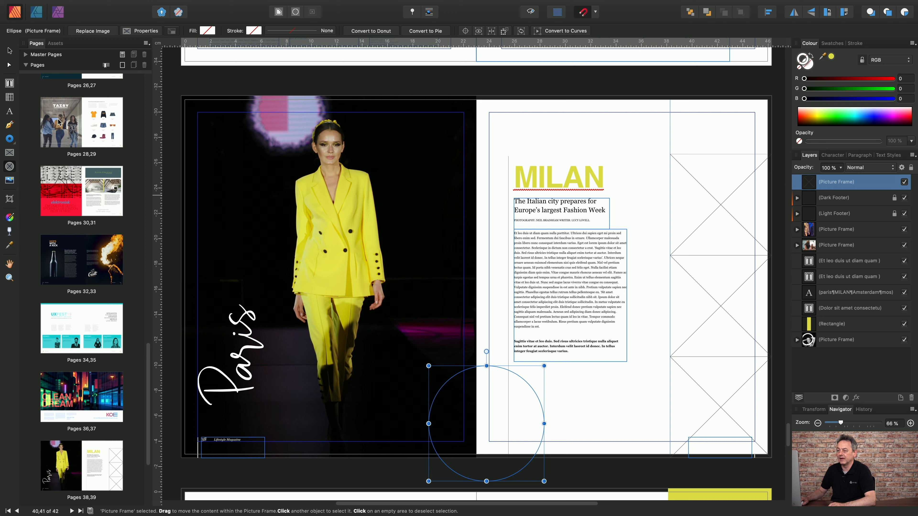
pyautogui.click(9, 52)
pyautogui.moveTo(520, 422); pyautogui.dragTo(540, 419)
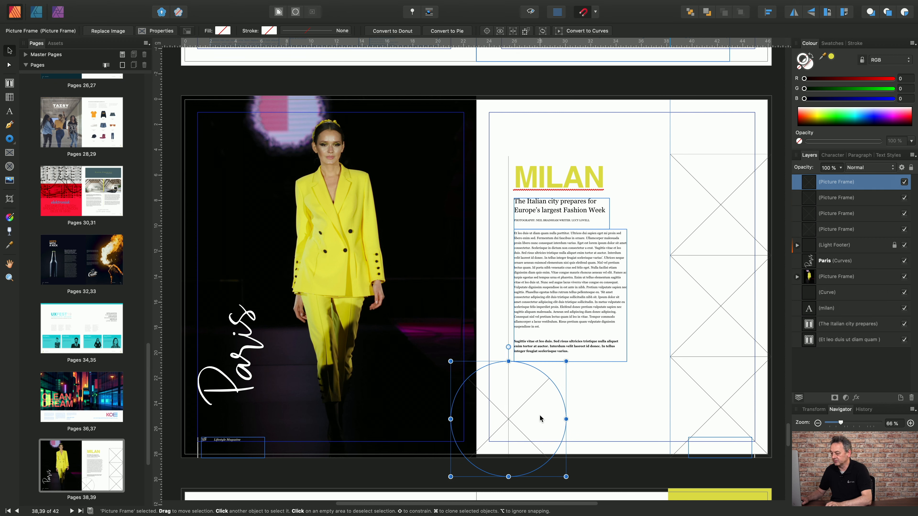
pyautogui.press('super+z')
pyautogui.press('super+z')
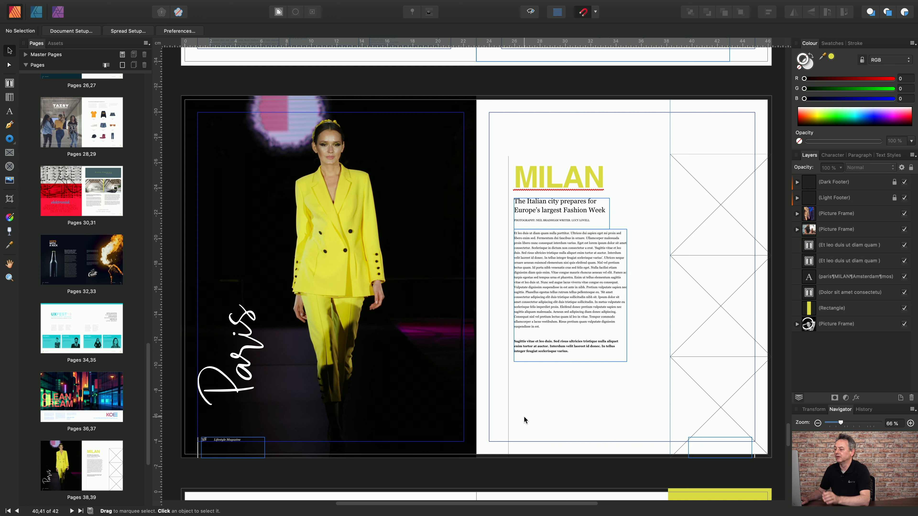
# Draw a closed angled four-point shape with the Pen tool from the spine down to the right page's bottom edge.
pyautogui.click(9, 125)
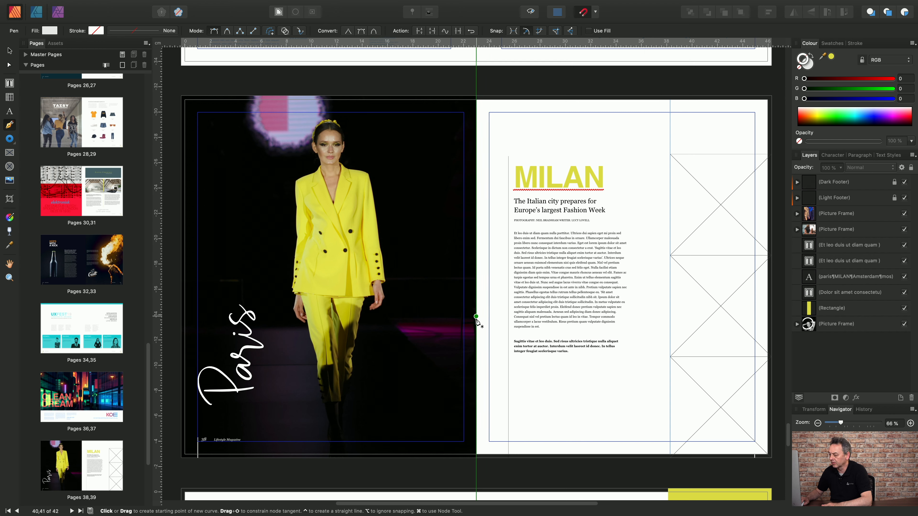
pyautogui.click(477, 343)
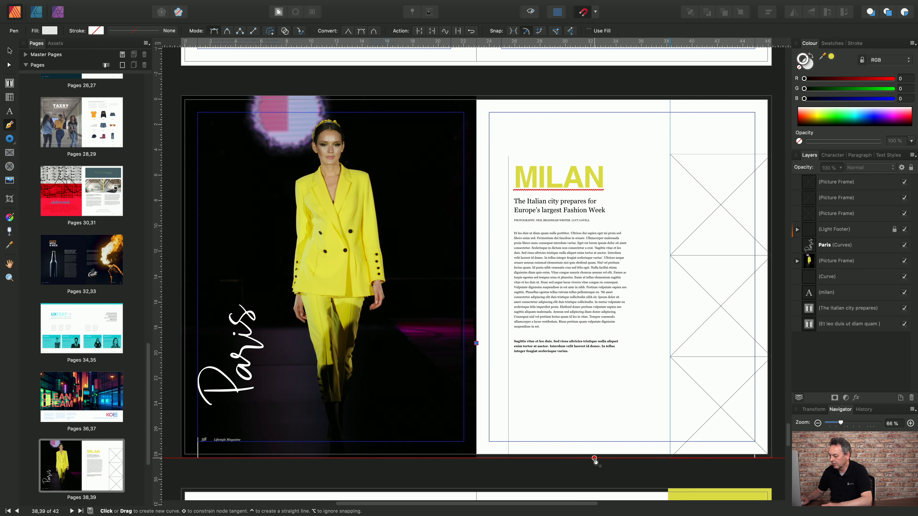
pyautogui.click(593, 458)
pyautogui.click(542, 458)
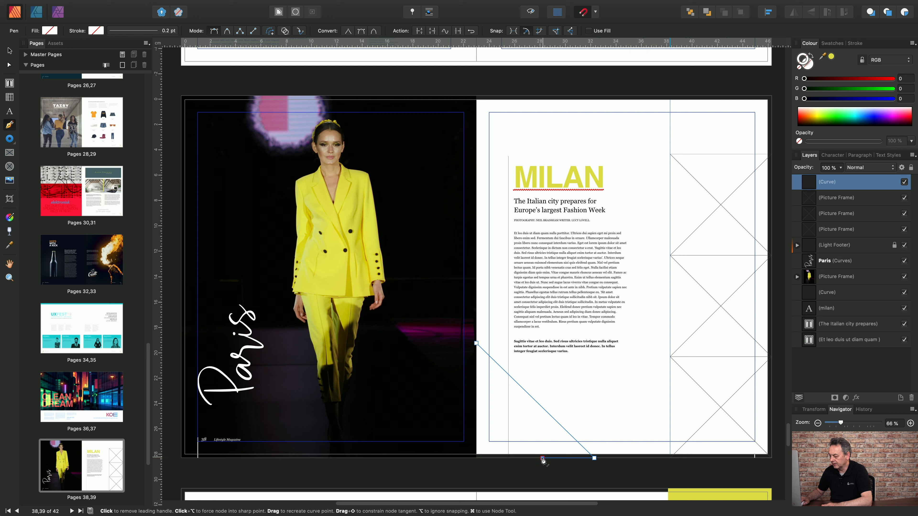
pyautogui.click(476, 402)
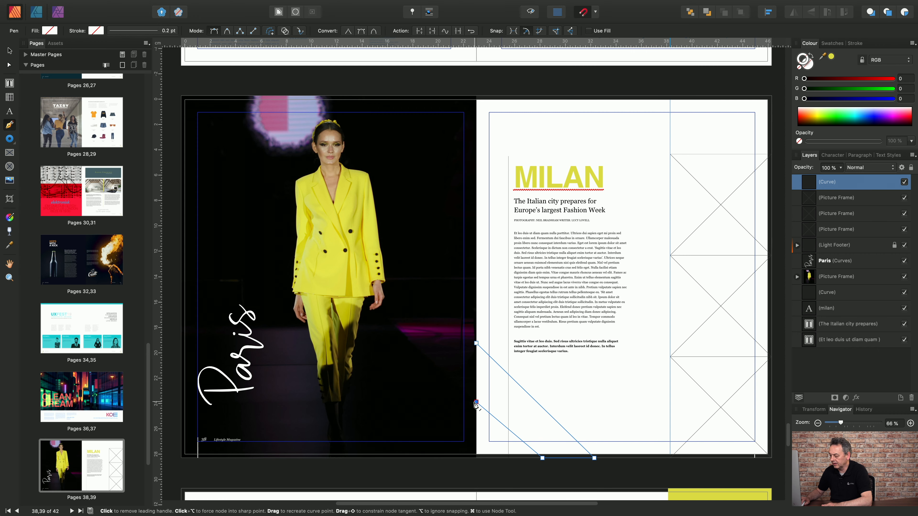
pyautogui.click(476, 342)
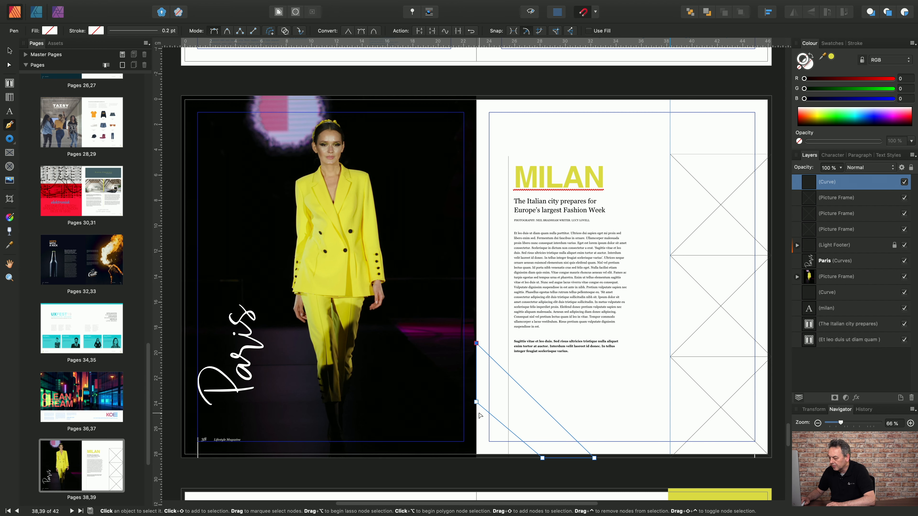
pyautogui.moveTo(476, 400); pyautogui.dragTo(475, 396)
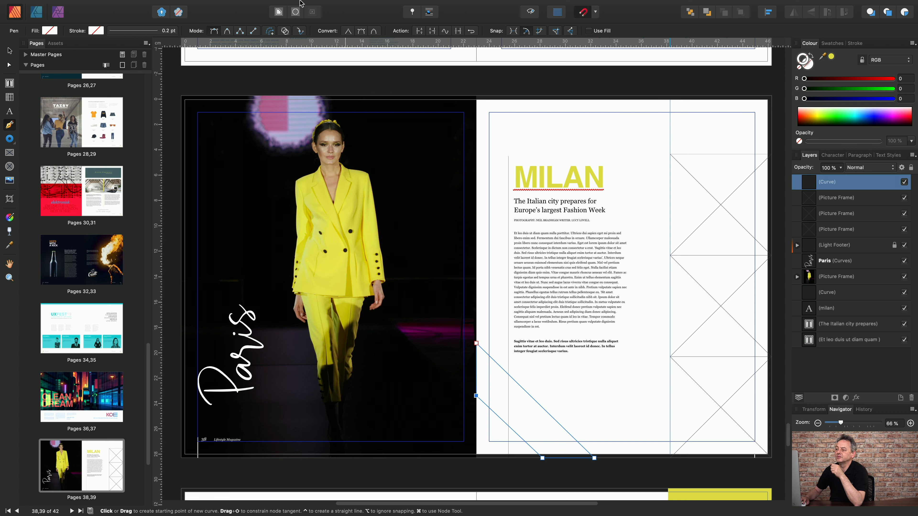
# Convert the angled curve into a picture frame.
pyautogui.click(240, 6)
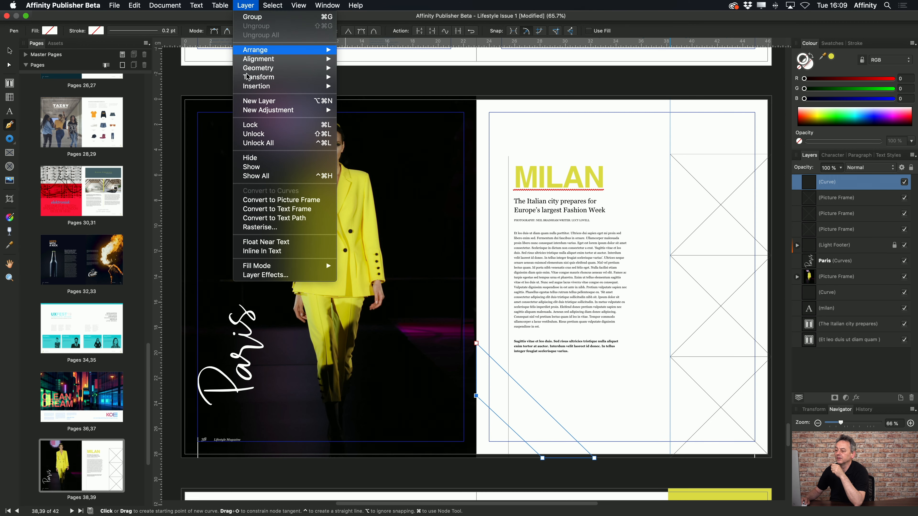
pyautogui.click(294, 203)
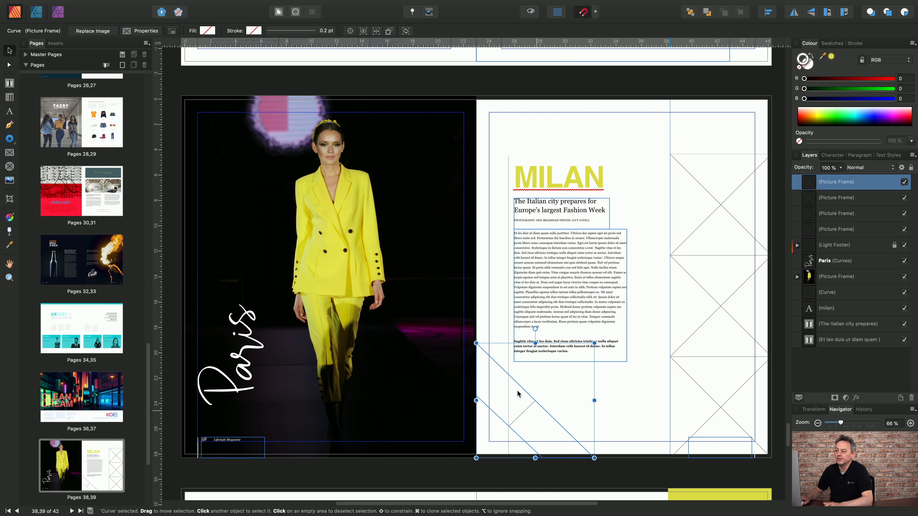
# Give the angled frame a yellow stroke with a width of 5.5 pt.
pyautogui.click(54, 43)
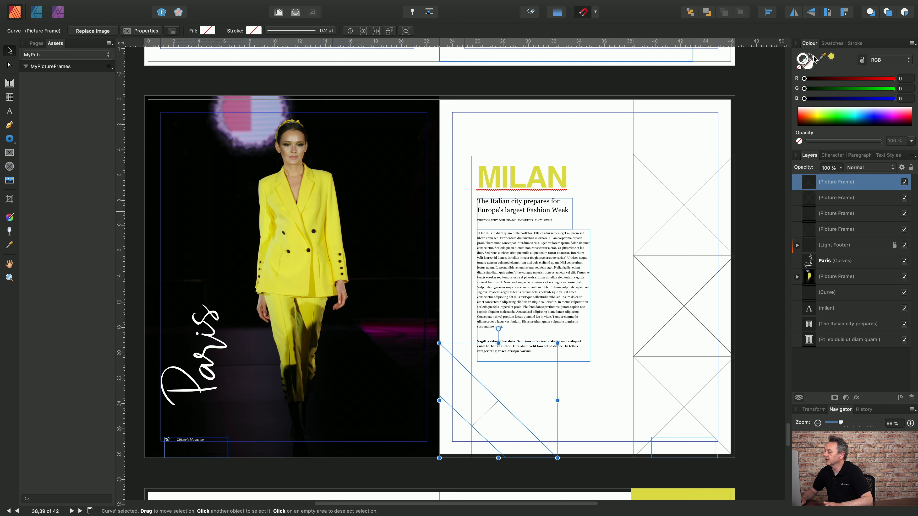
pyautogui.click(831, 58)
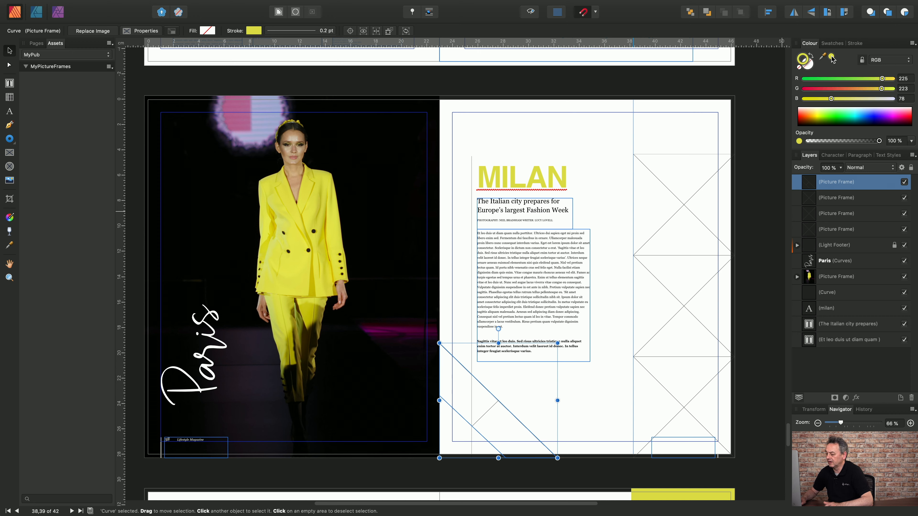
pyautogui.click(849, 44)
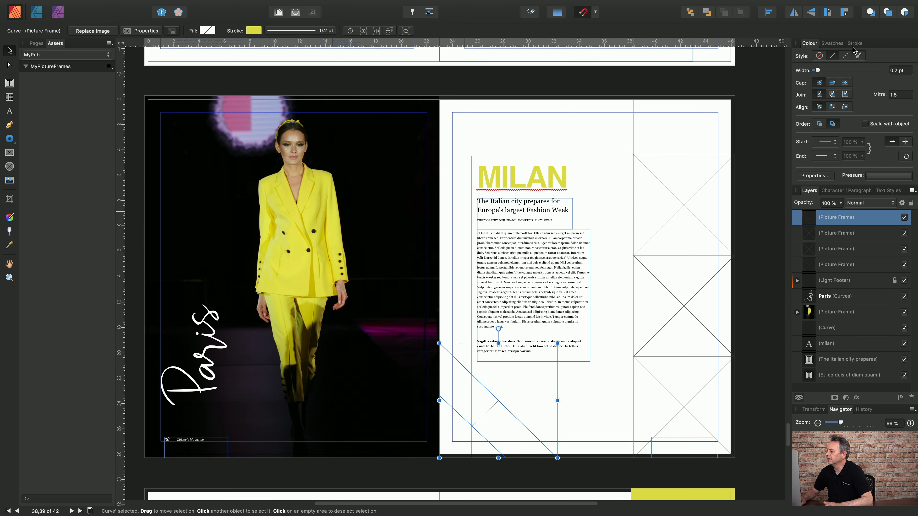
pyautogui.moveTo(817, 71); pyautogui.dragTo(837, 71)
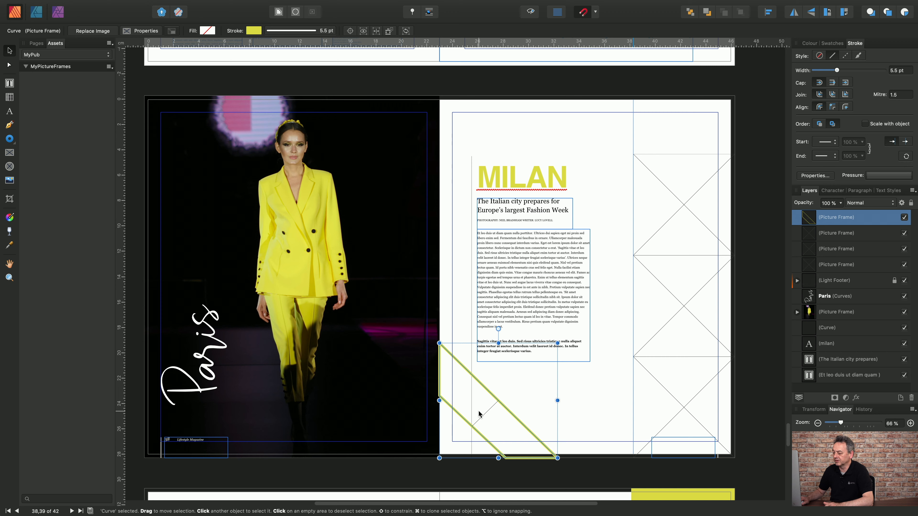
# Add the styled angled frame to the MyPictureFrames asset category and deselect it.
pyautogui.moveTo(479, 413); pyautogui.dragTo(71, 189)
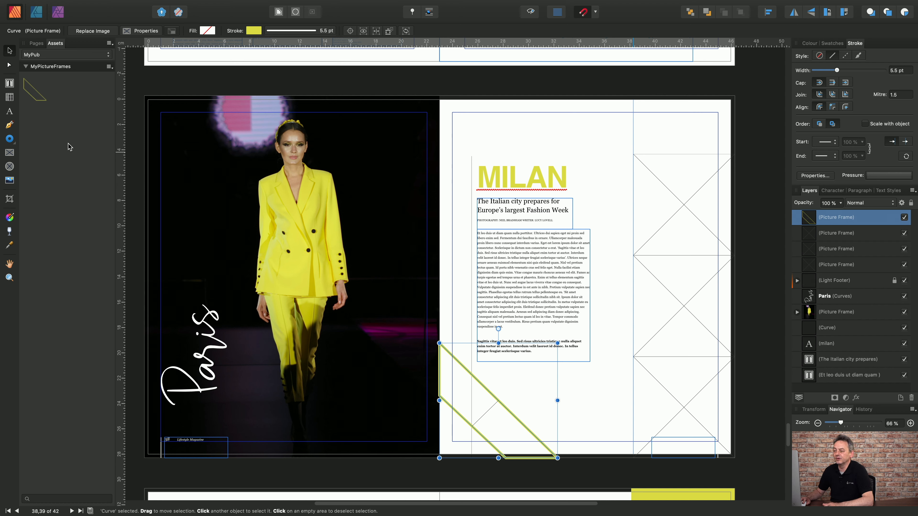
pyautogui.click(592, 406)
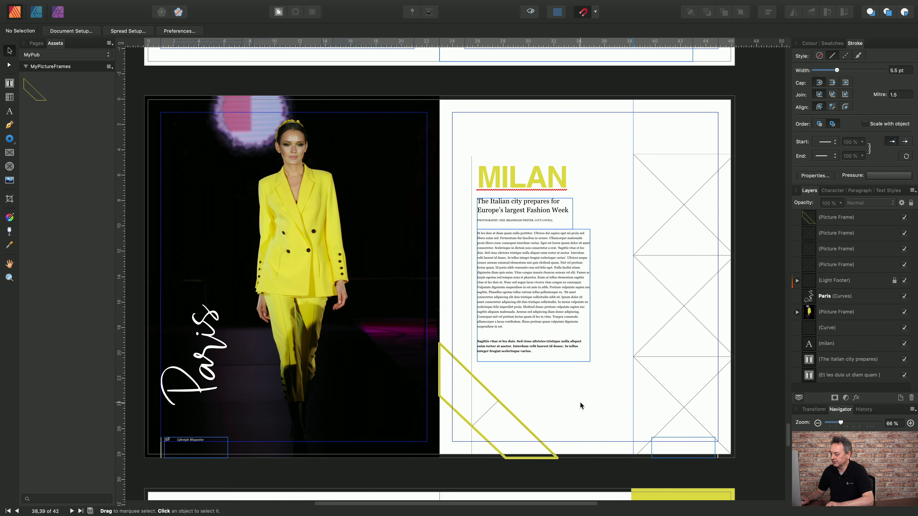
# Undo the stroke changes and the angled frame on the page.
pyautogui.hotkey('ctrl', 'z')
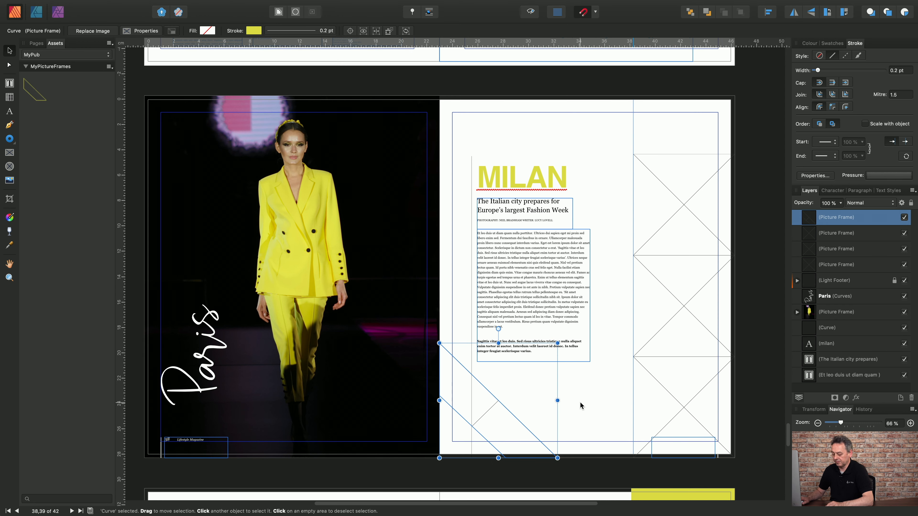
pyautogui.hotkey('ctrl', 'z')
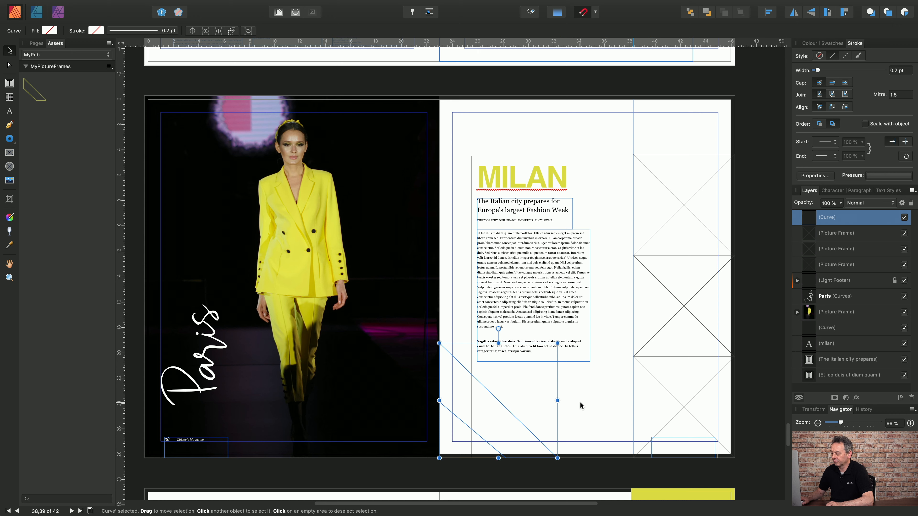
pyautogui.hotkey('ctrl', 'z')
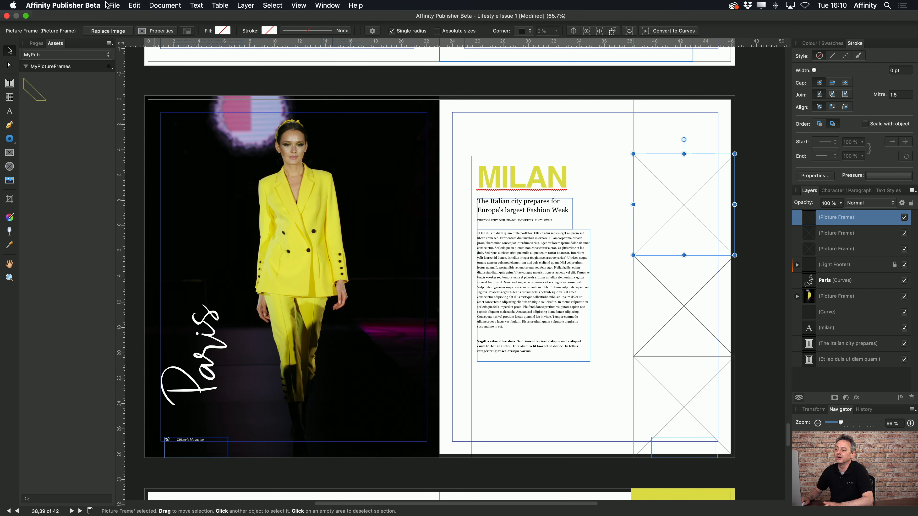
# Open Place and choose 257265541.jpg, 414112579.jpg and 481445731.jpg from the images2 folder.
pyautogui.click(114, 5)
pyautogui.click(144, 148)
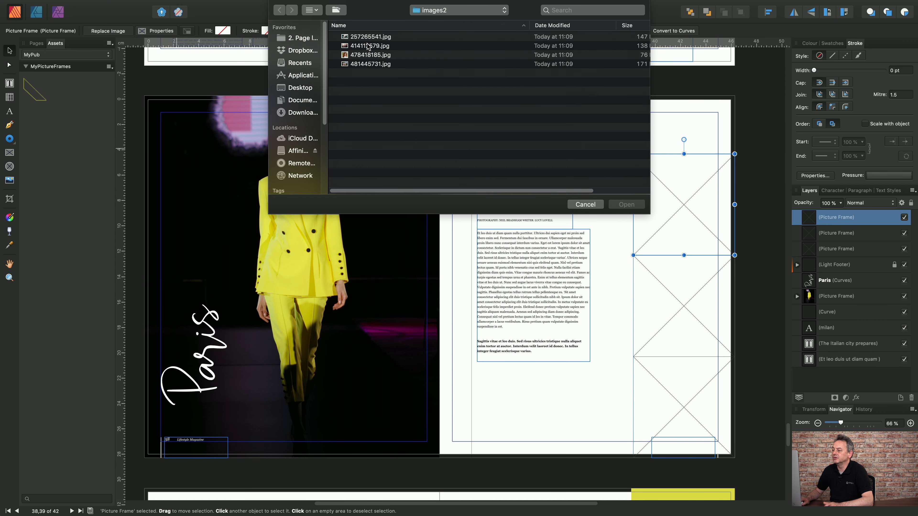
pyautogui.click(367, 46)
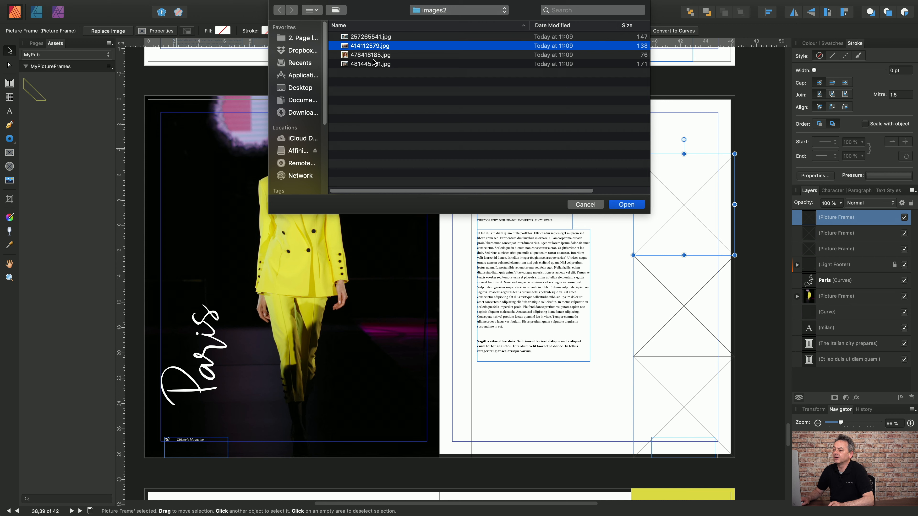
pyautogui.click(366, 38)
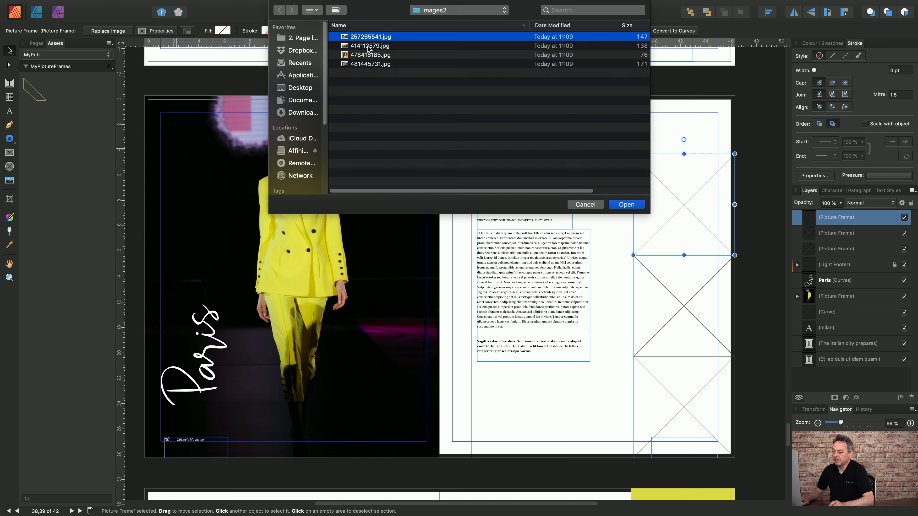
pyautogui.keyDown('shift'); pyautogui.click(367, 47); pyautogui.keyUp('shift')
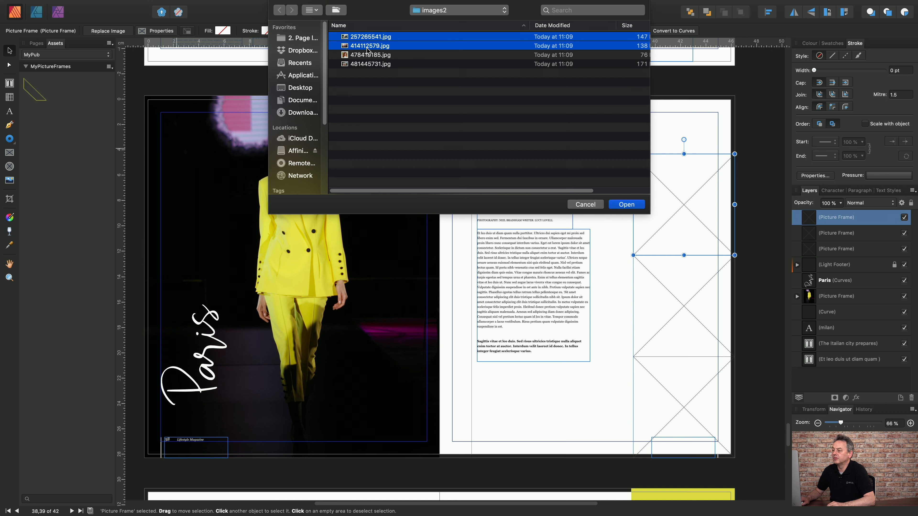
pyautogui.keyDown('super'); pyautogui.click(372, 65); pyautogui.keyUp('super')
pyautogui.click(641, 208)
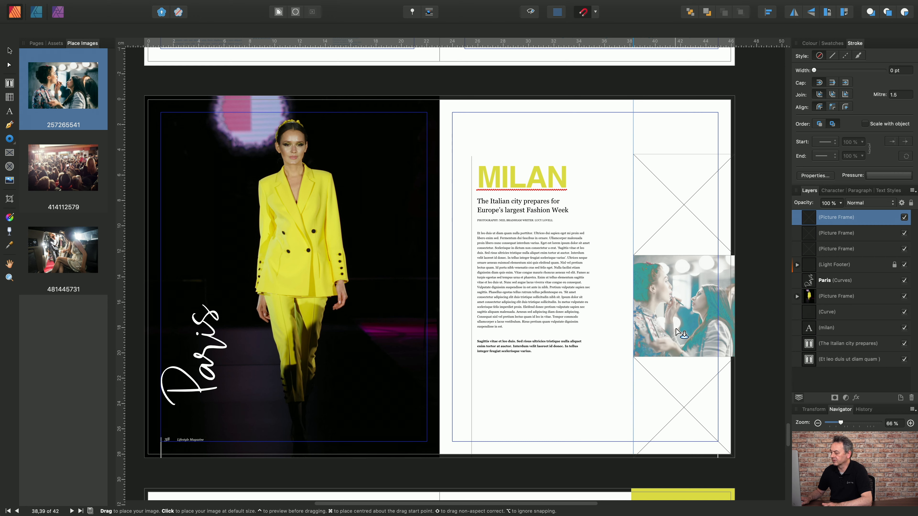
# Drop the three images into the middle, bottom and top stacked picture frames in the outer column.
pyautogui.click(676, 332)
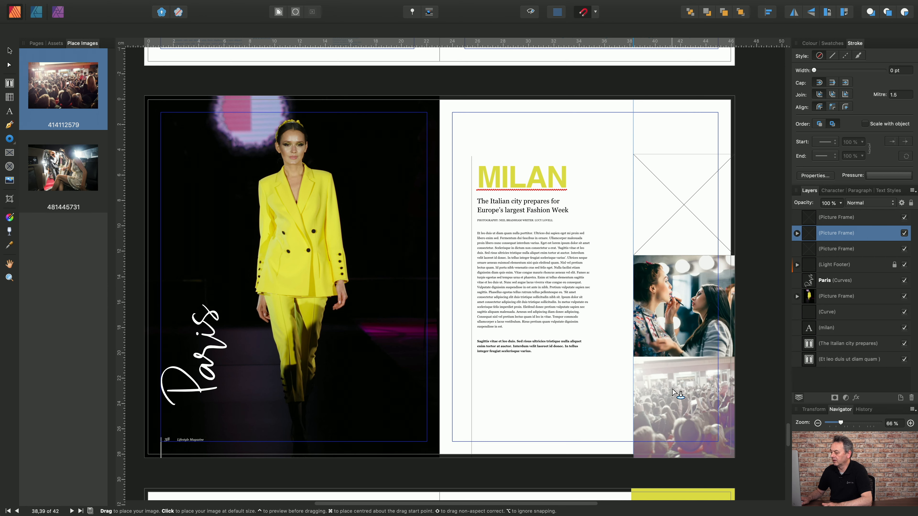
pyautogui.click(672, 391)
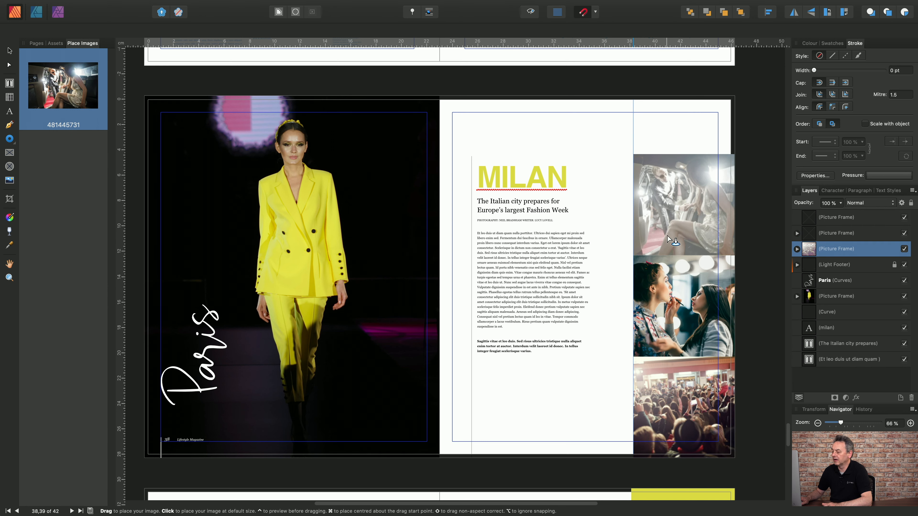
pyautogui.click(670, 204)
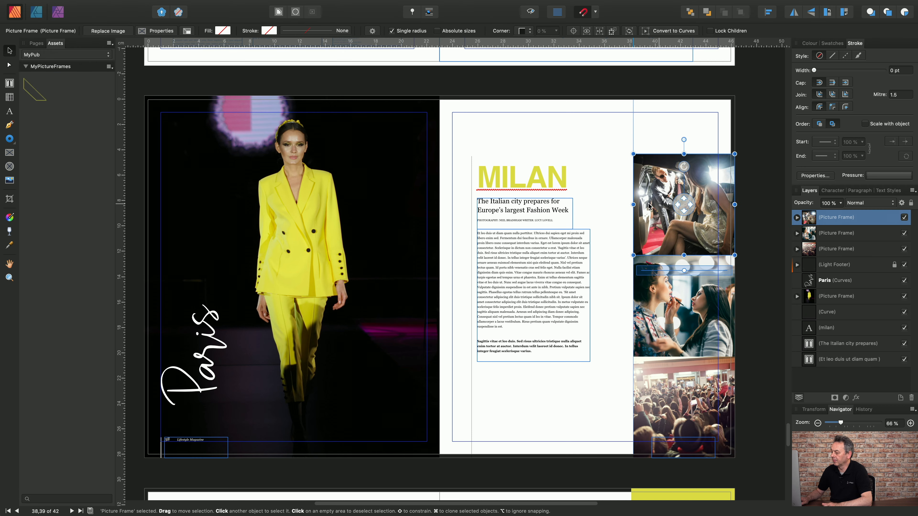